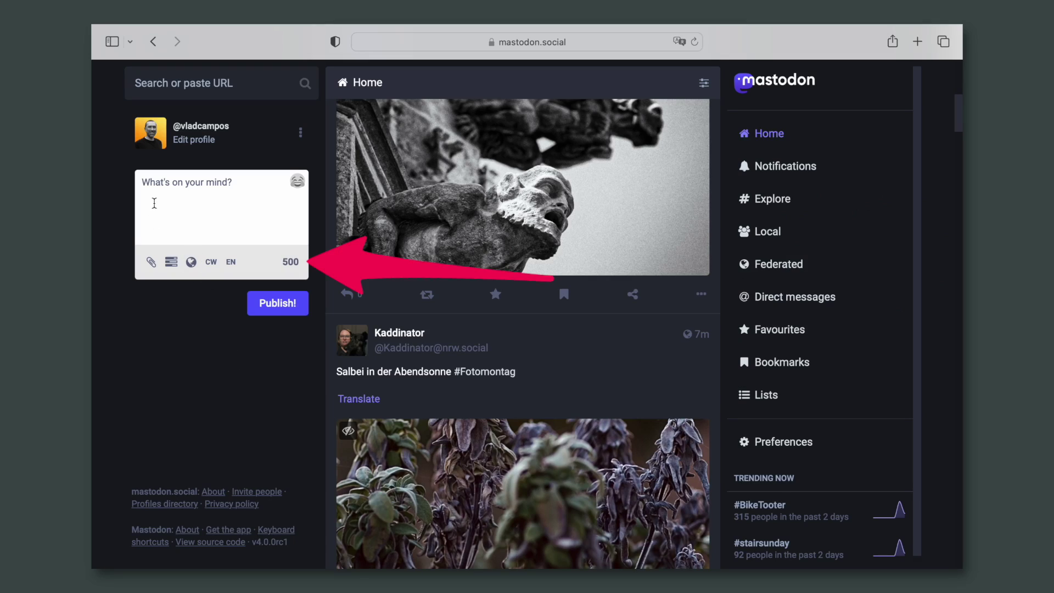
Paste the Facebook scandals paragraph and turn Facebook's and Twitter into #Facebook and #Twitter hashtags
{"action": "type", "text": "It is ironic that, after so many scandals that did not seriously hurt Facebook's business, the company's CEO is now slowly and painfully killing the company. Perhaps Twitter should take this as a lesson."}
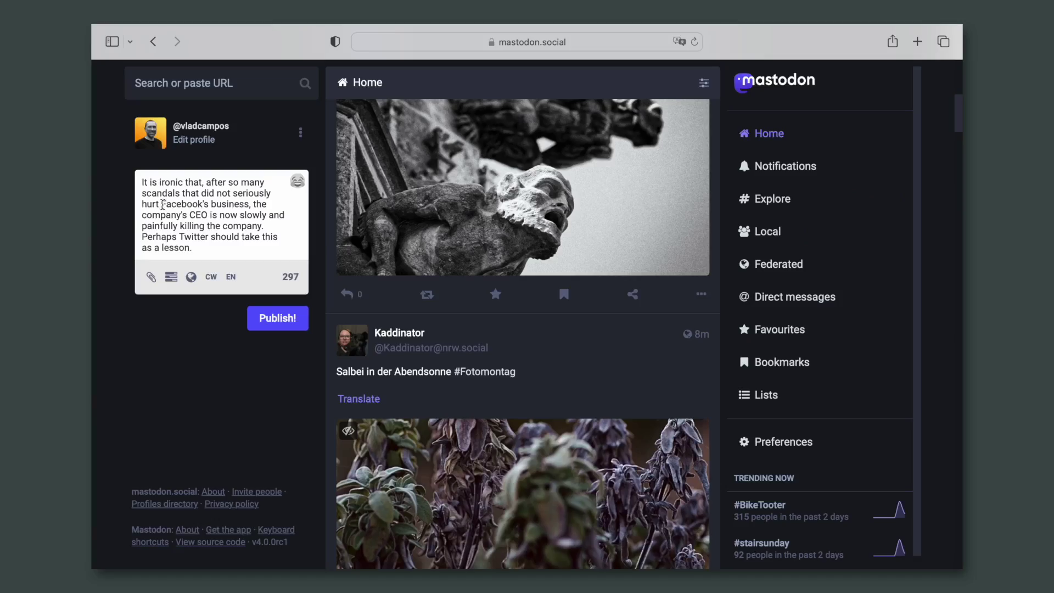
{"action": "left_click", "coordinate": [163, 205]}
{"action": "type", "text": "#"}
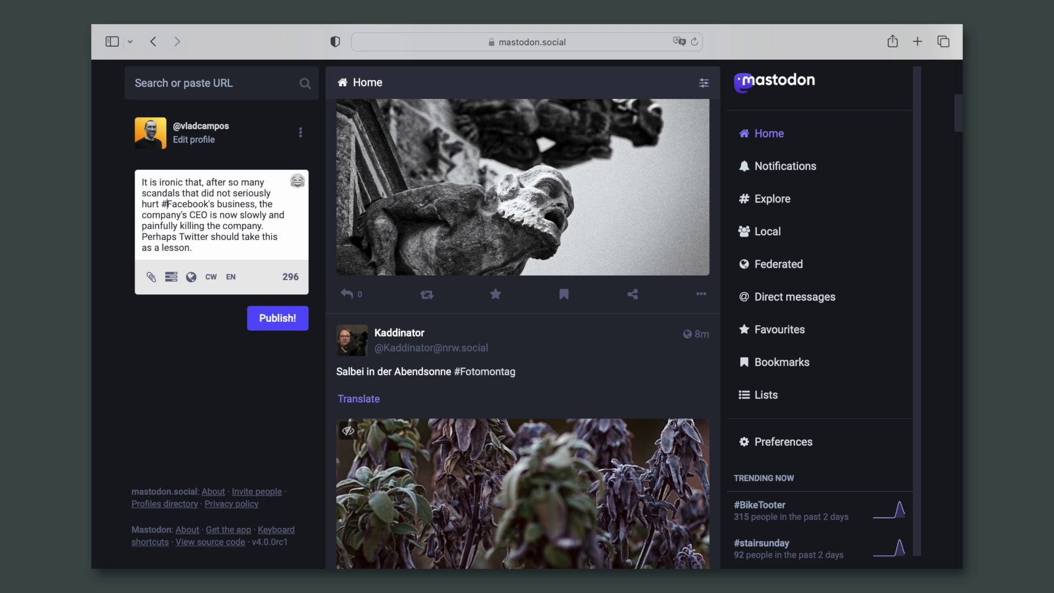
{"action": "left_click", "coordinate": [181, 236]}
{"action": "type", "text": "#"}
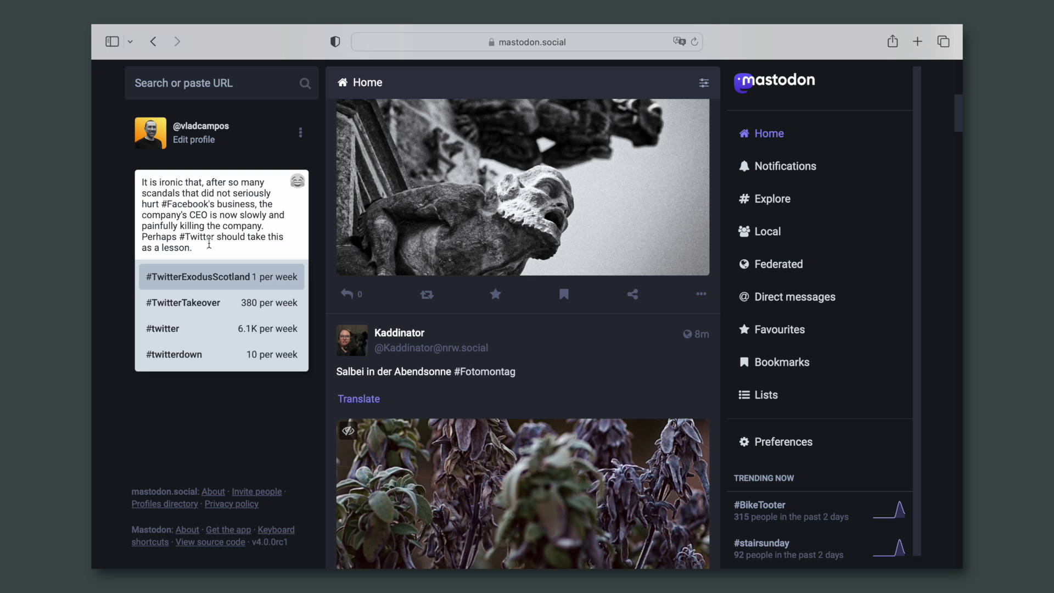
{"action": "left_click", "coordinate": [221, 248]}
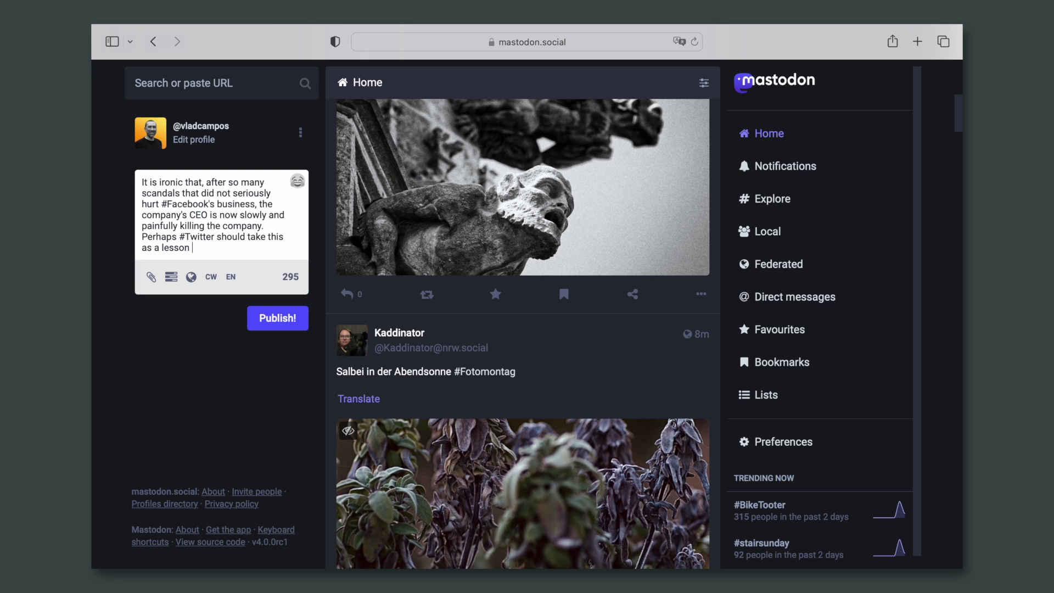
Add the 🤔 thinking emoji at the end and publish the toot
{"action": "left_click", "coordinate": [297, 183]}
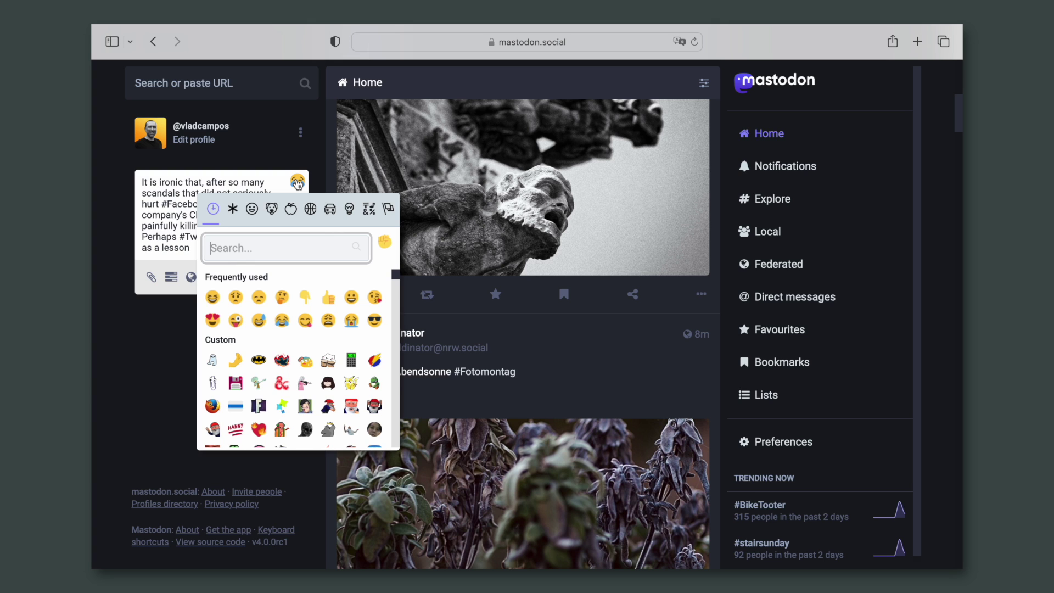
{"action": "left_click", "coordinate": [282, 297]}
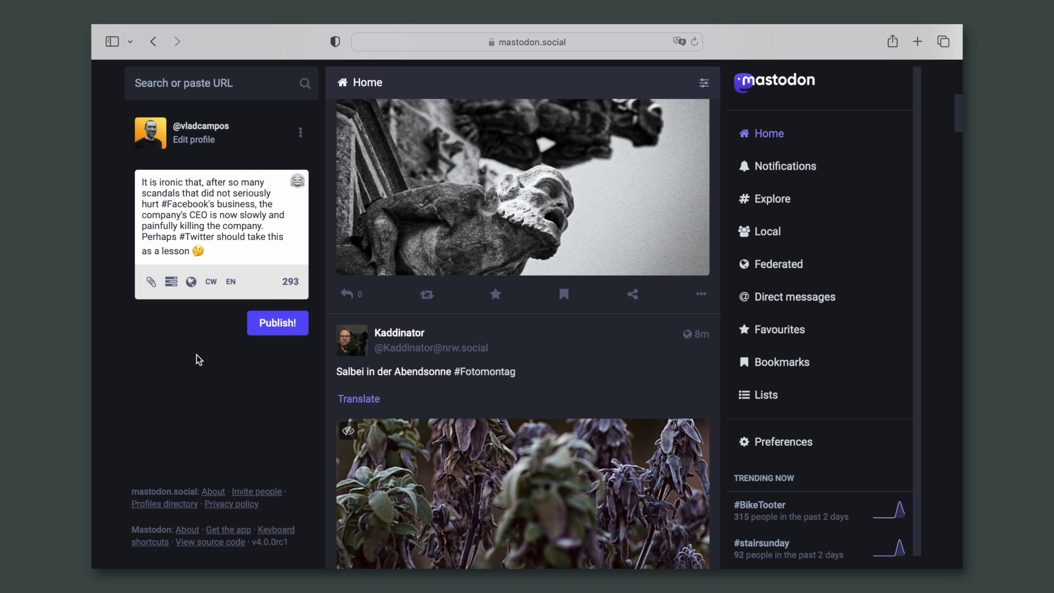
{"action": "left_click", "coordinate": [254, 332]}
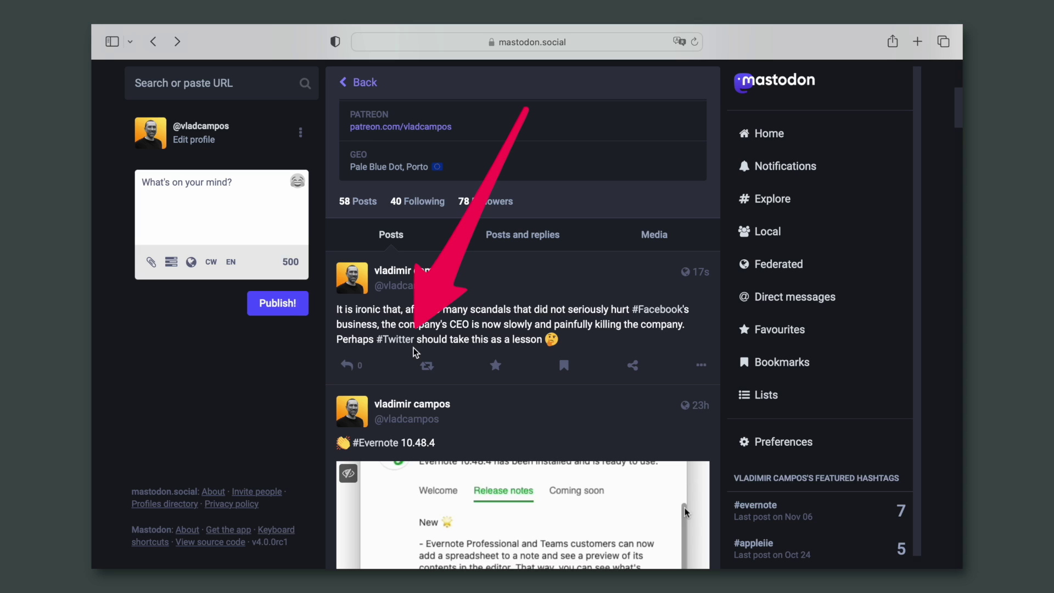
Open the #Twitter hashtag timeline from the link in the new post
{"action": "left_click", "coordinate": [406, 340]}
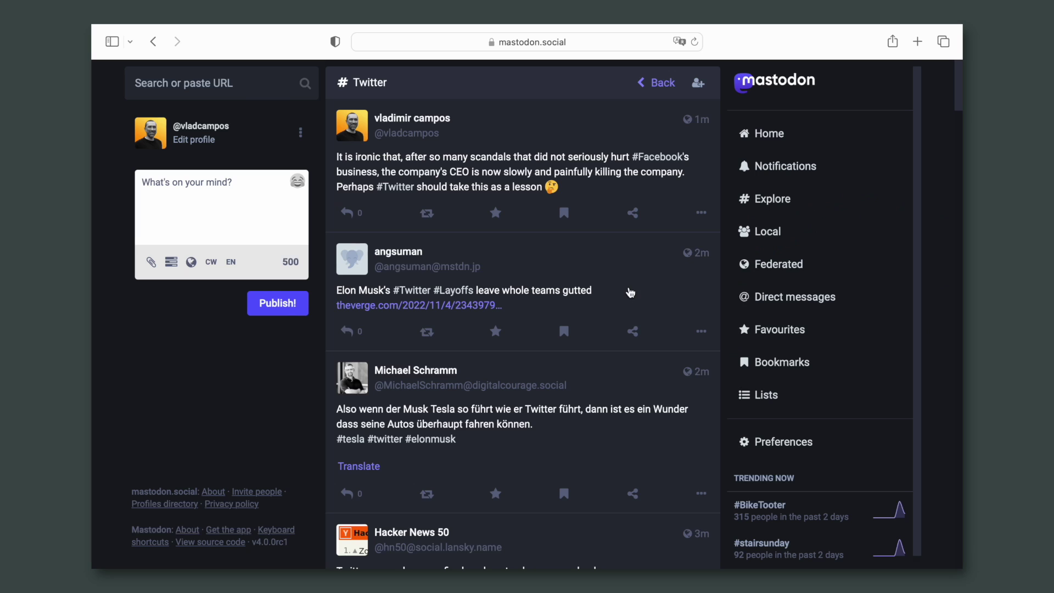
Edit the published toot to remove the word company's before CEO
{"action": "left_click", "coordinate": [701, 214]}
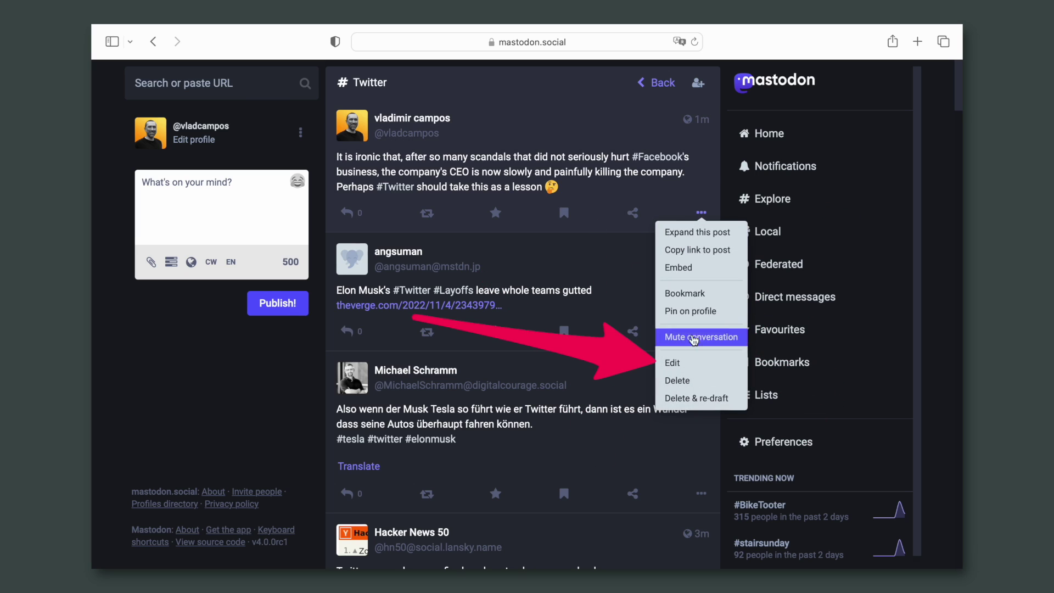
{"action": "left_click", "coordinate": [693, 363]}
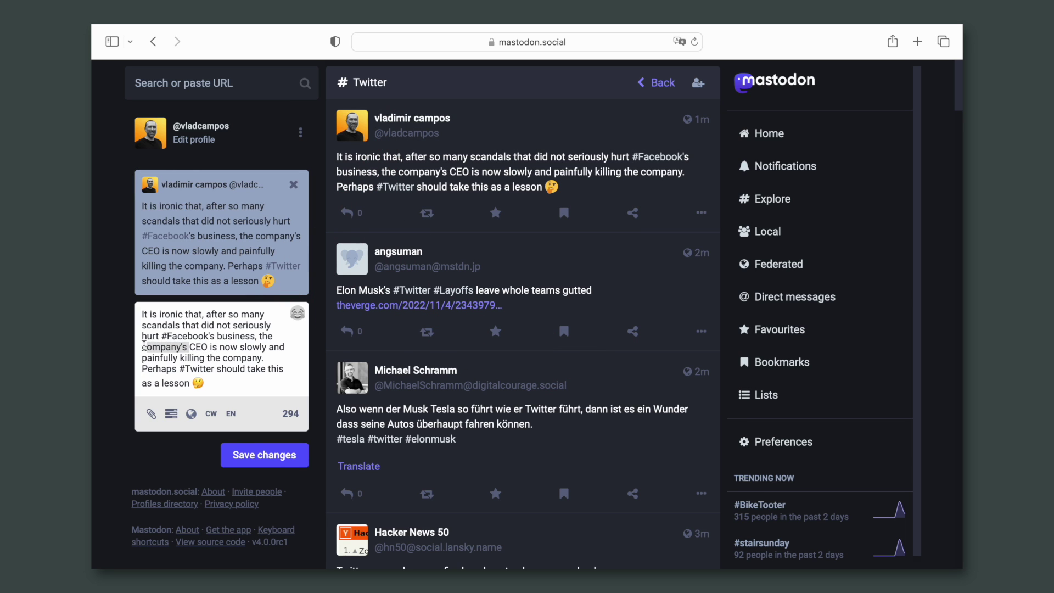
{"action": "key", "text": "BackSpace"}
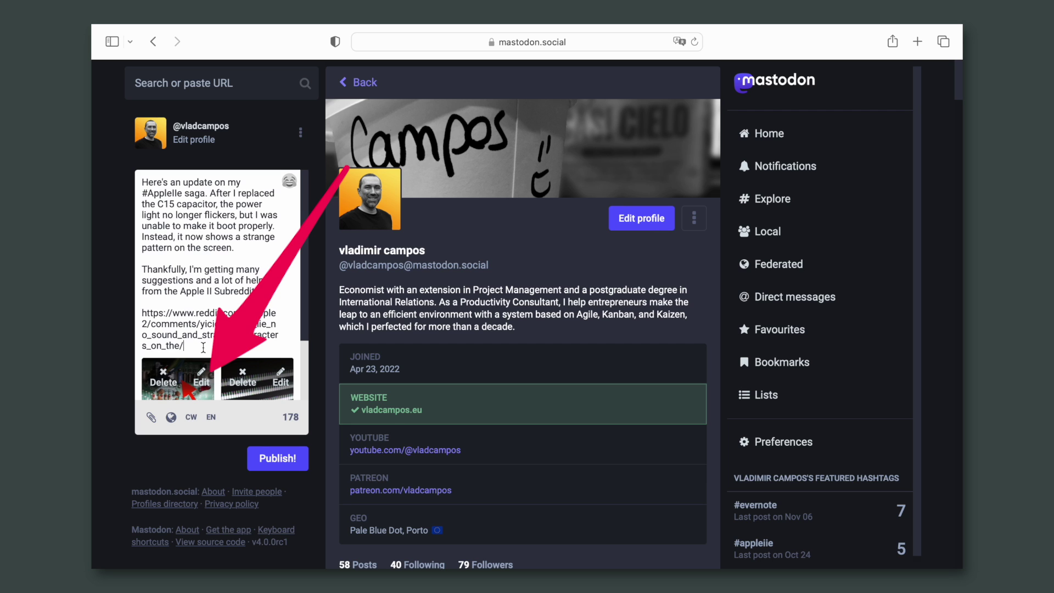
Describe the first image as 'New C15 capacitor.' with its focal point on the blue capacitor
{"action": "left_click", "coordinate": [203, 374]}
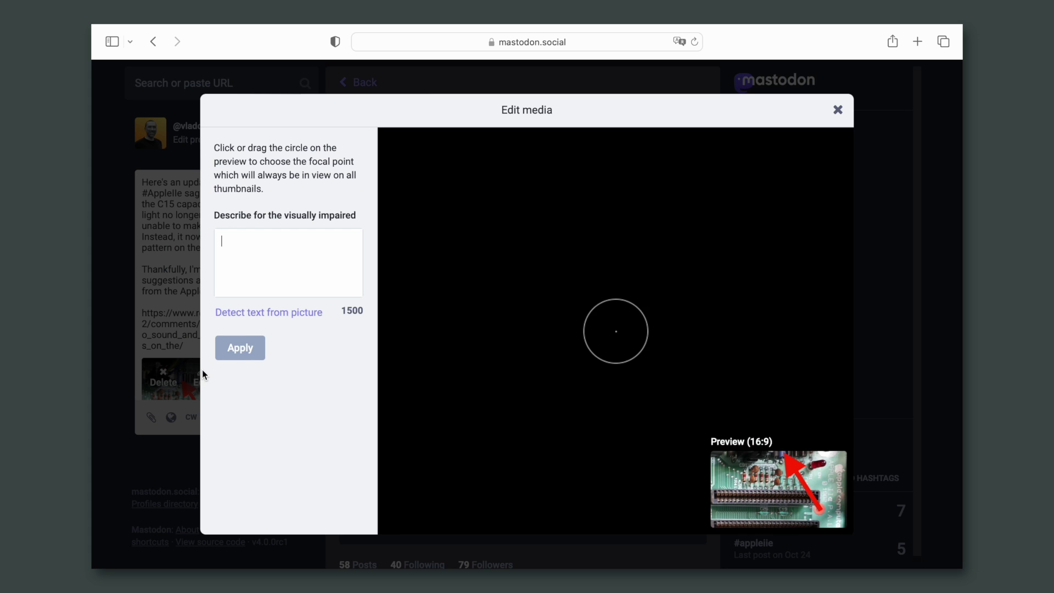
{"action": "left_click_drag", "start_coordinate": [621, 327], "coordinate": [626, 211]}
{"action": "type", "text": "New C15 capacitor."}
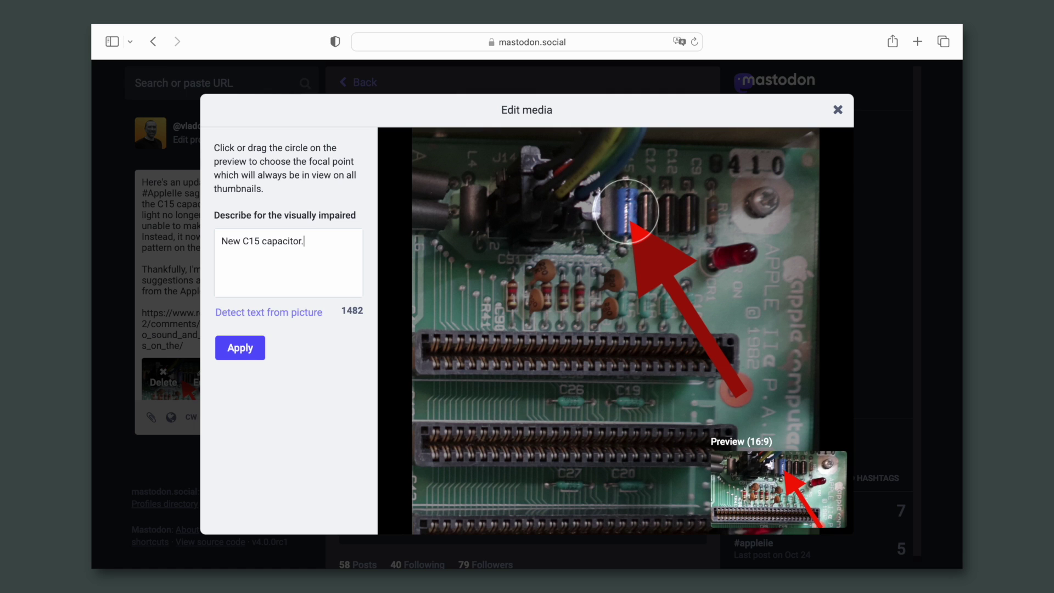
{"action": "left_click", "coordinate": [252, 348]}
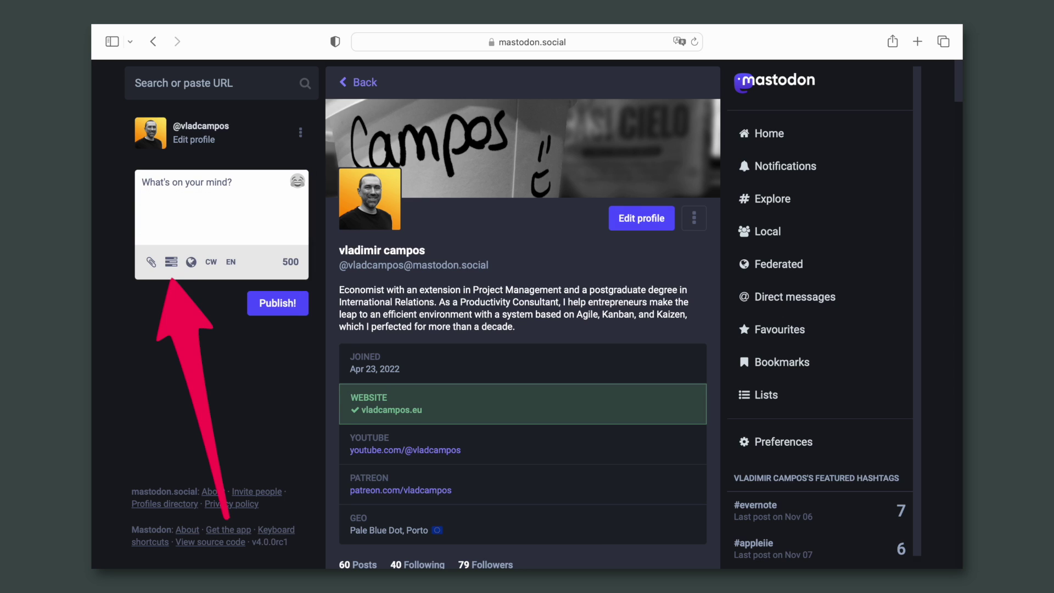
{"action": "left_click", "coordinate": [171, 272]}
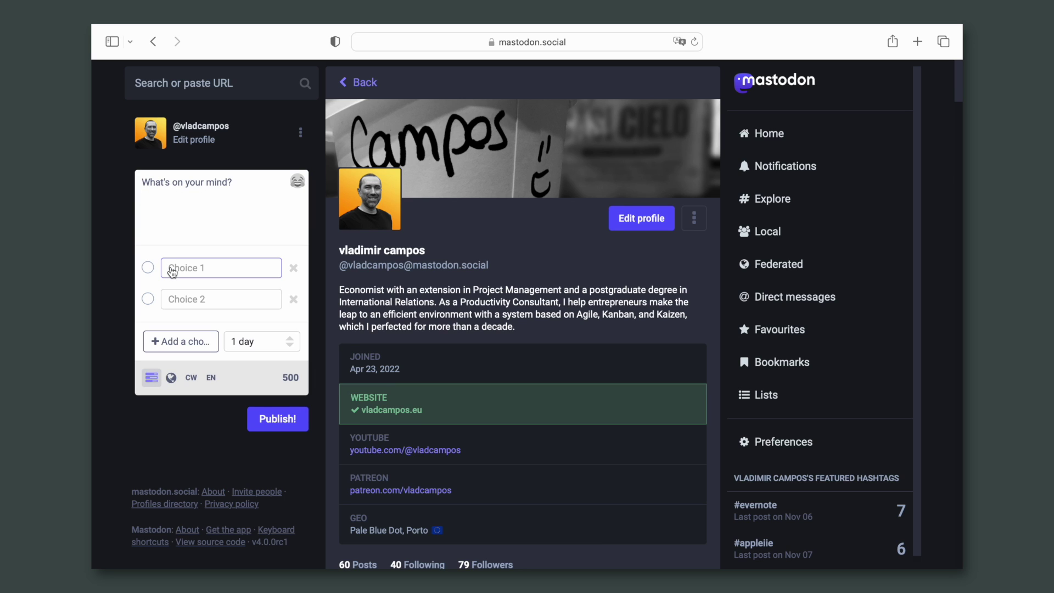
{"action": "left_click", "coordinate": [159, 188]}
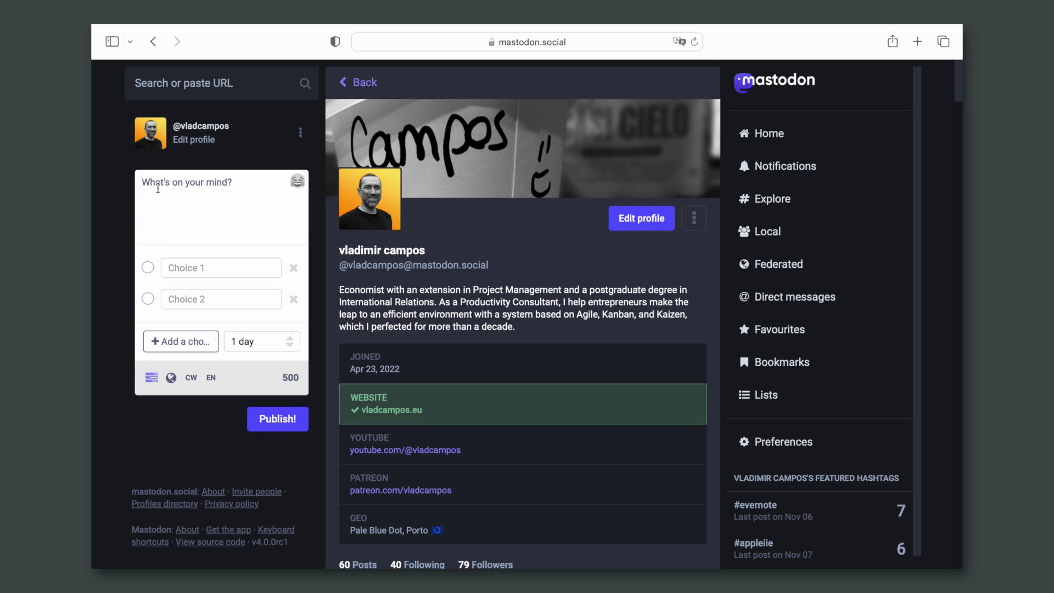
{"action": "left_click", "coordinate": [169, 266]}
{"action": "left_click", "coordinate": [169, 300]}
{"action": "left_click", "coordinate": [172, 342]}
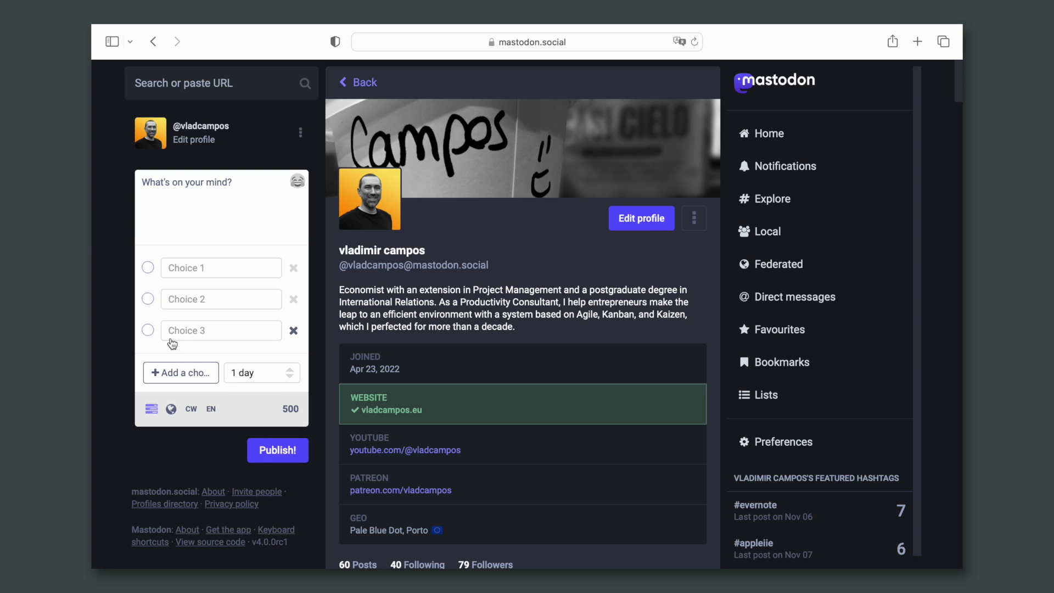
{"action": "left_click", "coordinate": [151, 409]}
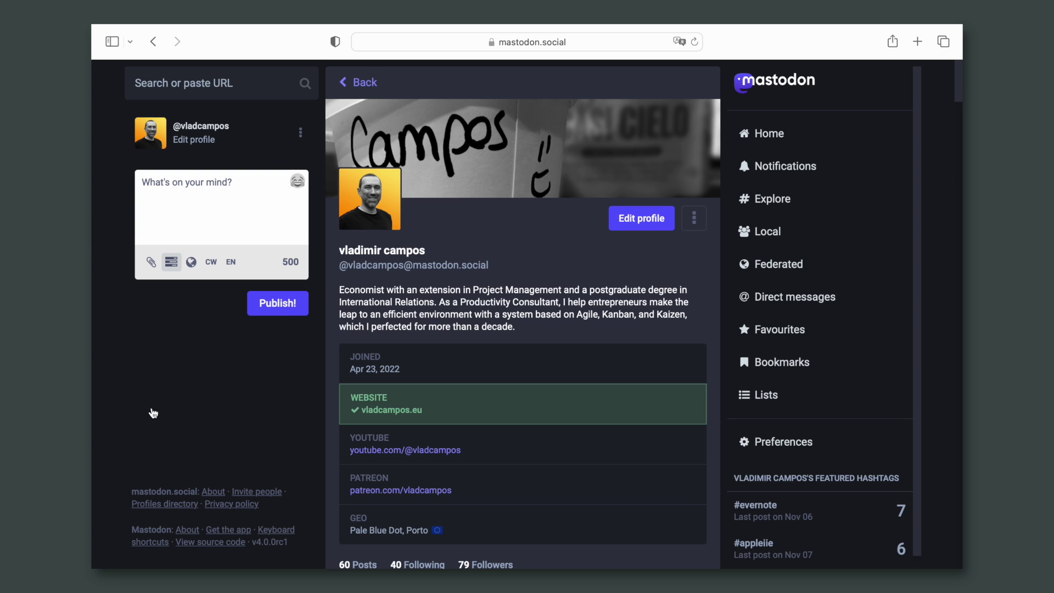
Switch post visibility through Unlisted, Followers only and Mentioned people only, then back to Public
{"action": "left_click", "coordinate": [191, 262]}
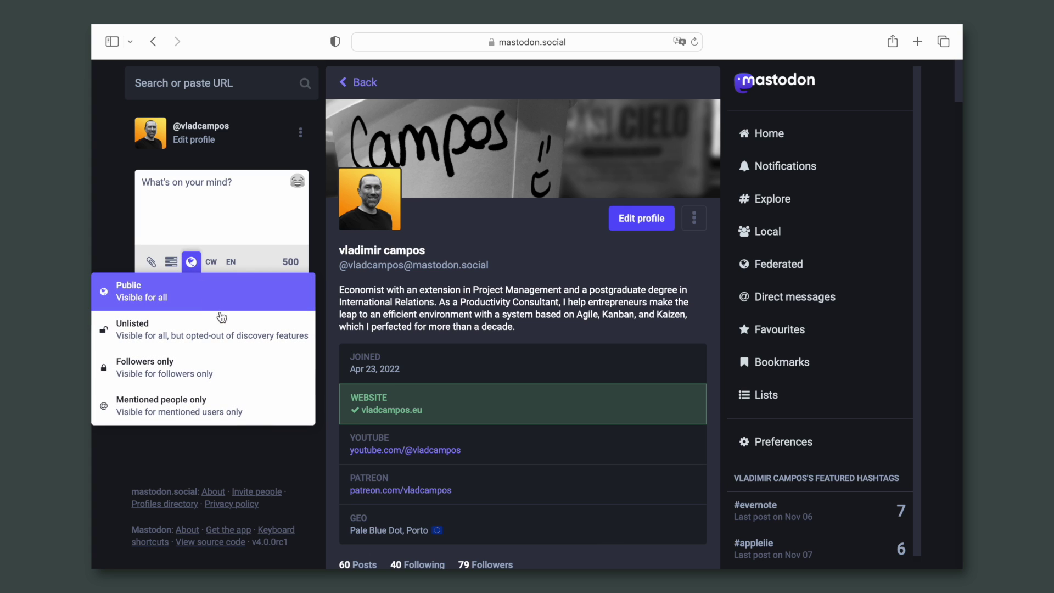
{"action": "left_click", "coordinate": [247, 335]}
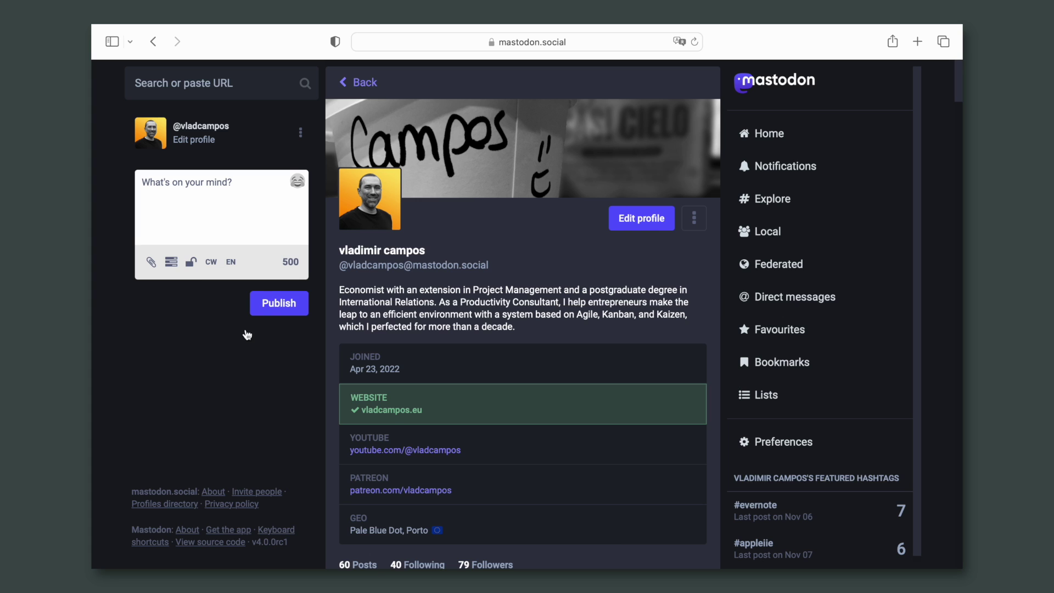
{"action": "left_click", "coordinate": [192, 263]}
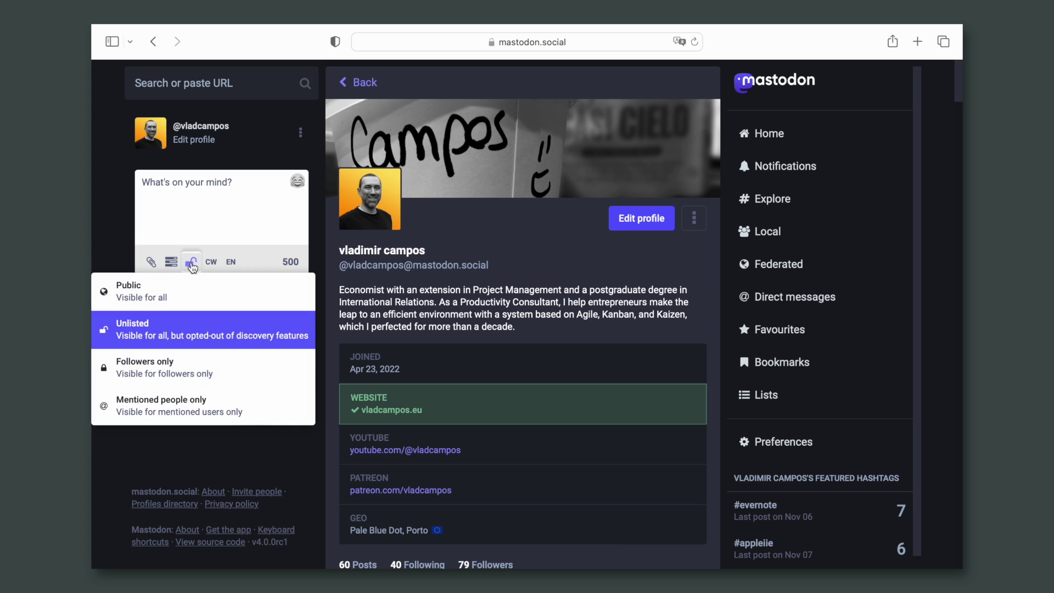
{"action": "left_click", "coordinate": [231, 374]}
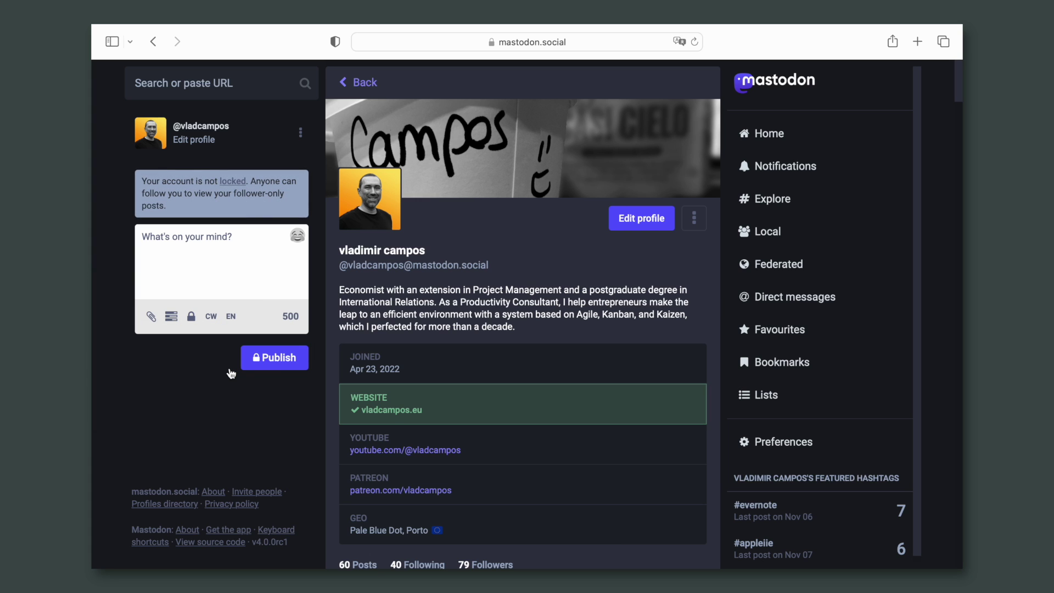
{"action": "left_click", "coordinate": [191, 316]}
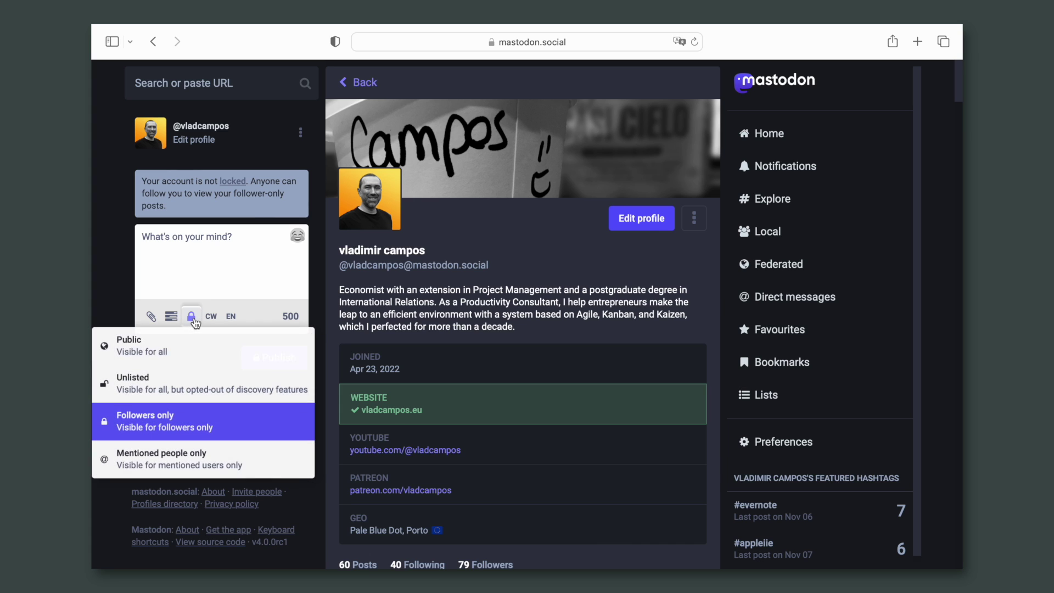
{"action": "left_click", "coordinate": [271, 460]}
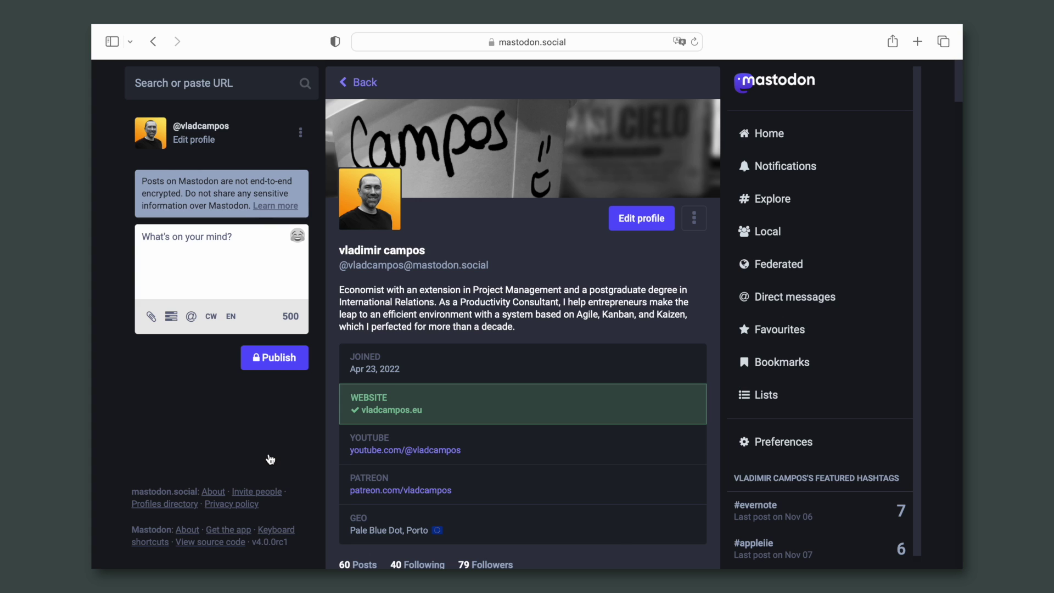
{"action": "left_click", "coordinate": [191, 317]}
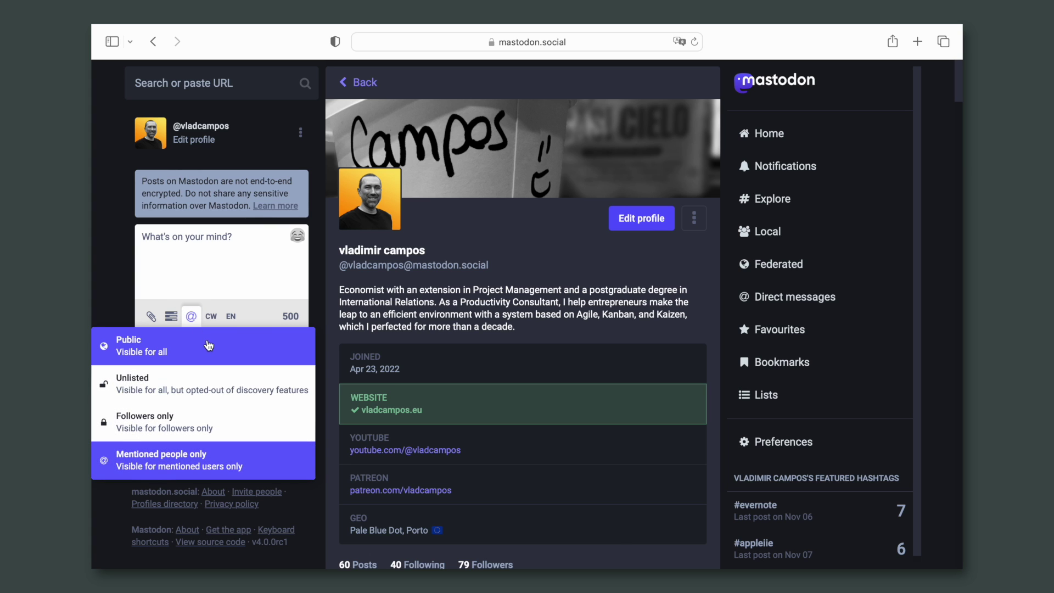
{"action": "left_click", "coordinate": [209, 346]}
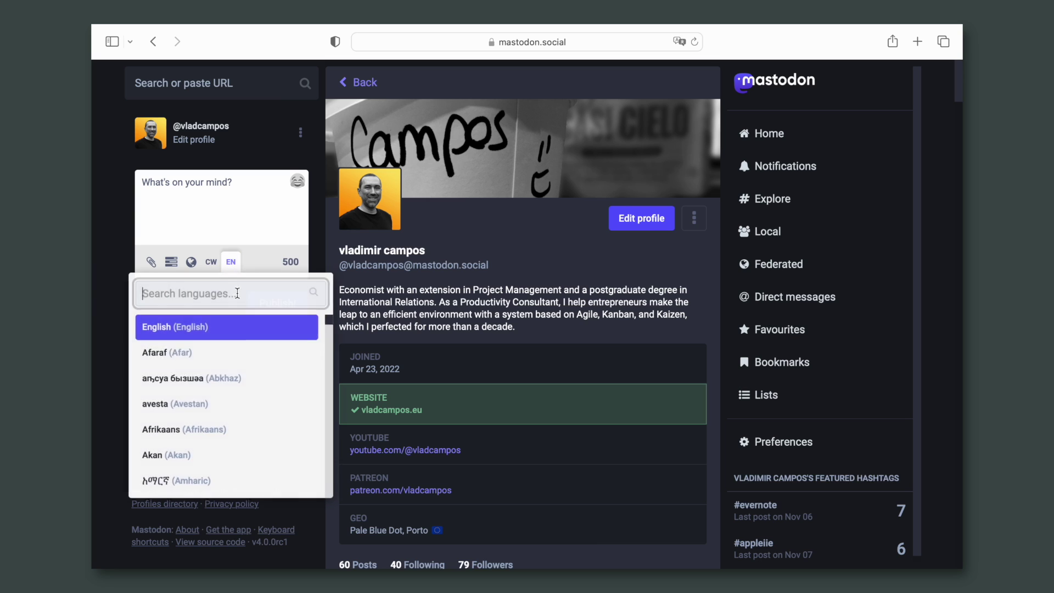
Scroll through the list of available post languages
{"action": "scroll", "coordinate": [268, 404], "scroll_direction": "down", "scroll_amount": 5}
{"action": "scroll", "coordinate": [269, 411], "scroll_direction": "down", "scroll_amount": 3}
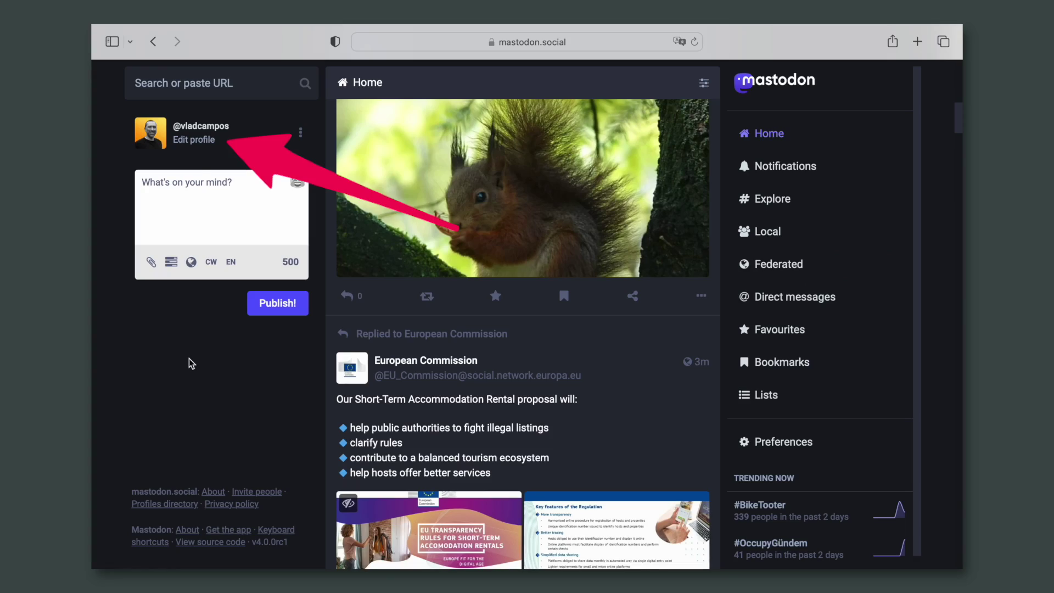
Go to Preferences > Other and view the Posting language list, with English as default
{"action": "left_click", "coordinate": [202, 144]}
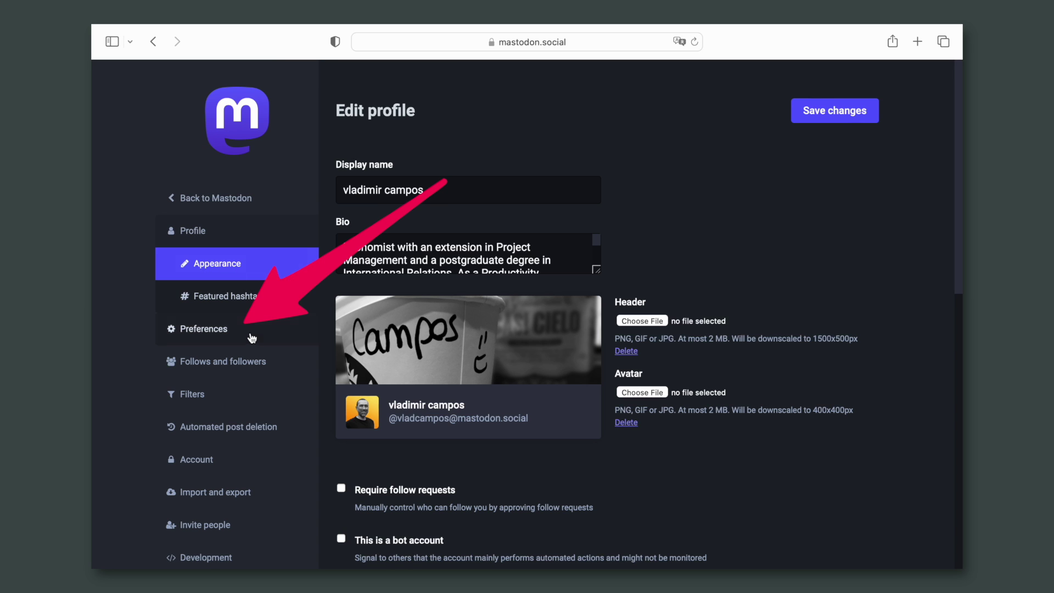
{"action": "left_click", "coordinate": [252, 340]}
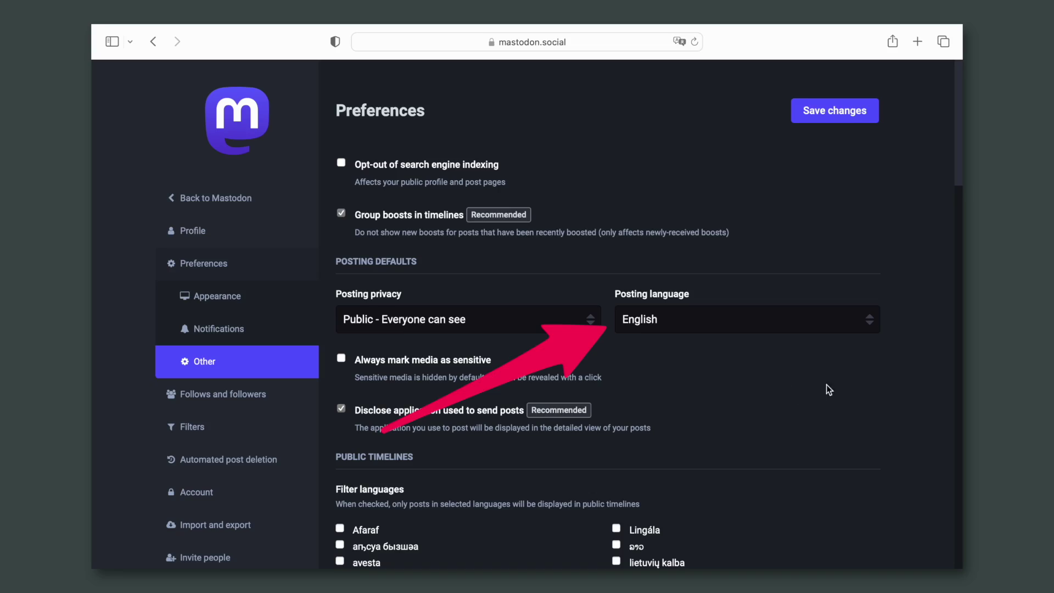
{"action": "left_click", "coordinate": [848, 324]}
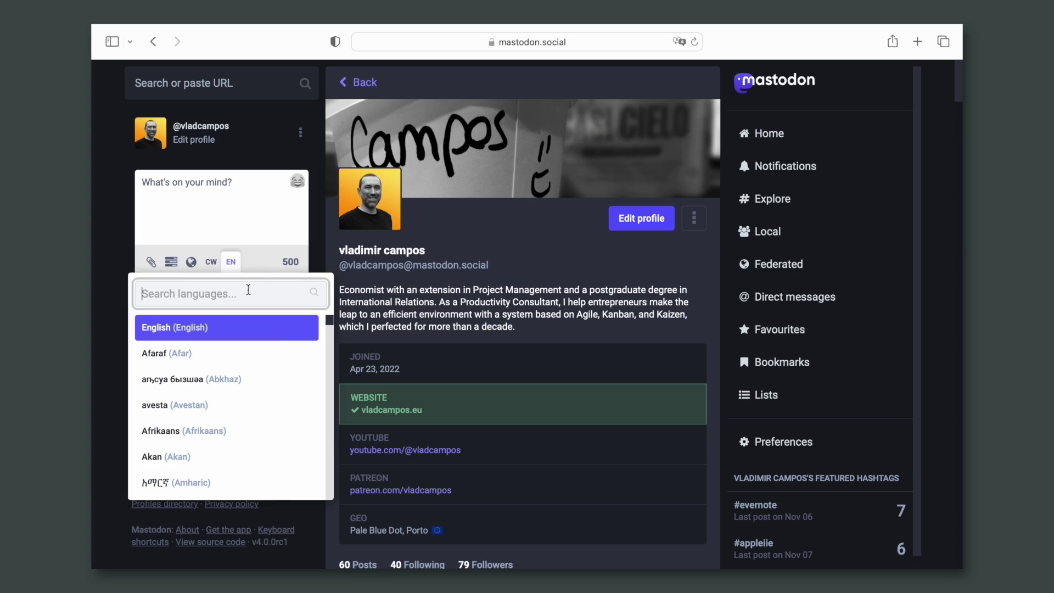
Search 'fra' in the language picker and choose Français (French) as the post language
{"action": "type", "text": "fran"}
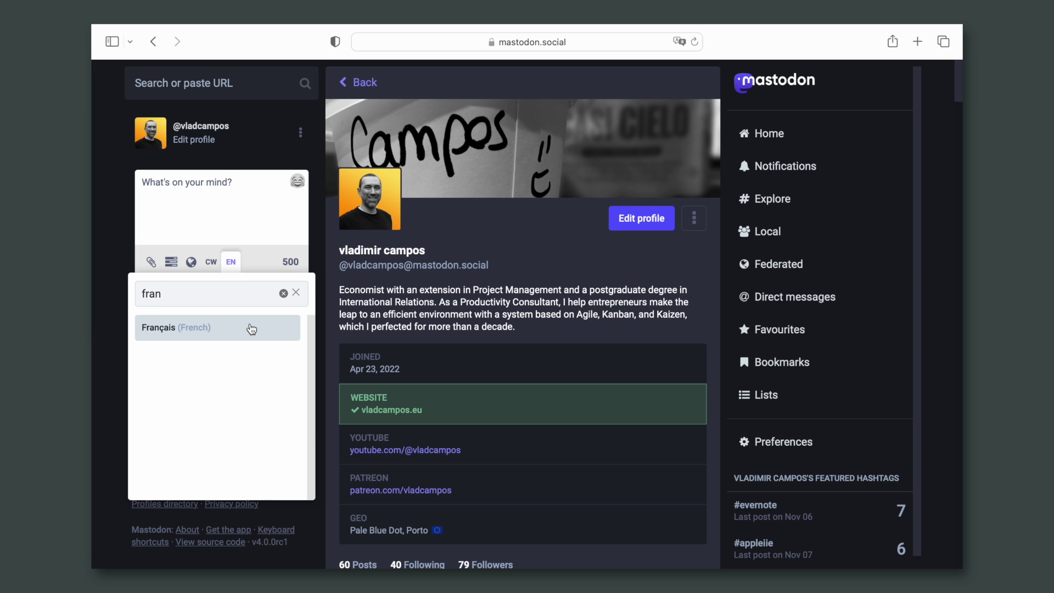
{"action": "left_click", "coordinate": [252, 329]}
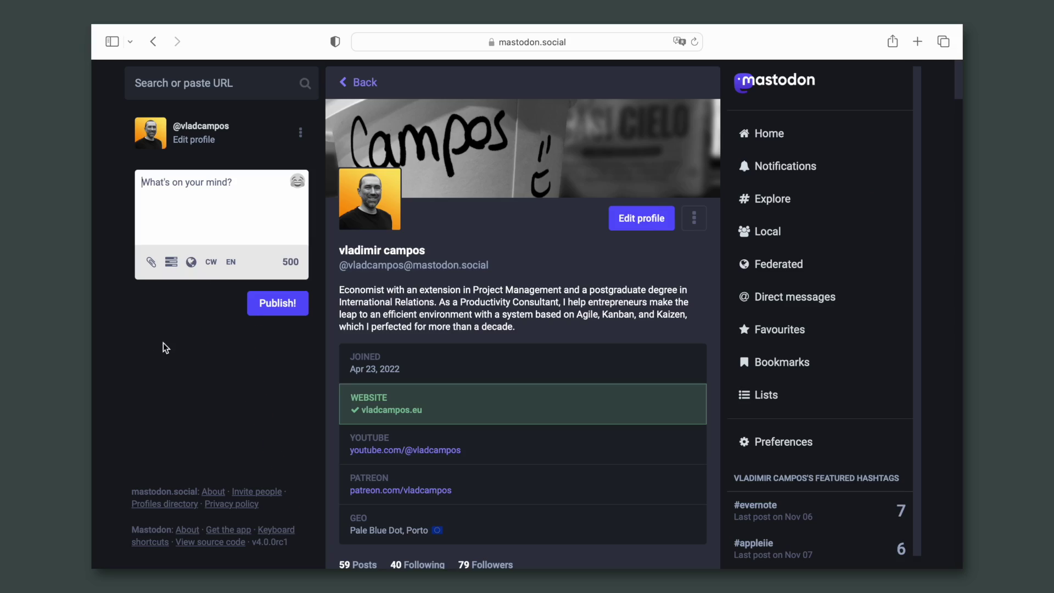
Publish a post behind the content warning 'Mastodon posting tutorial.' and expand its text
{"action": "left_click", "coordinate": [209, 266]}
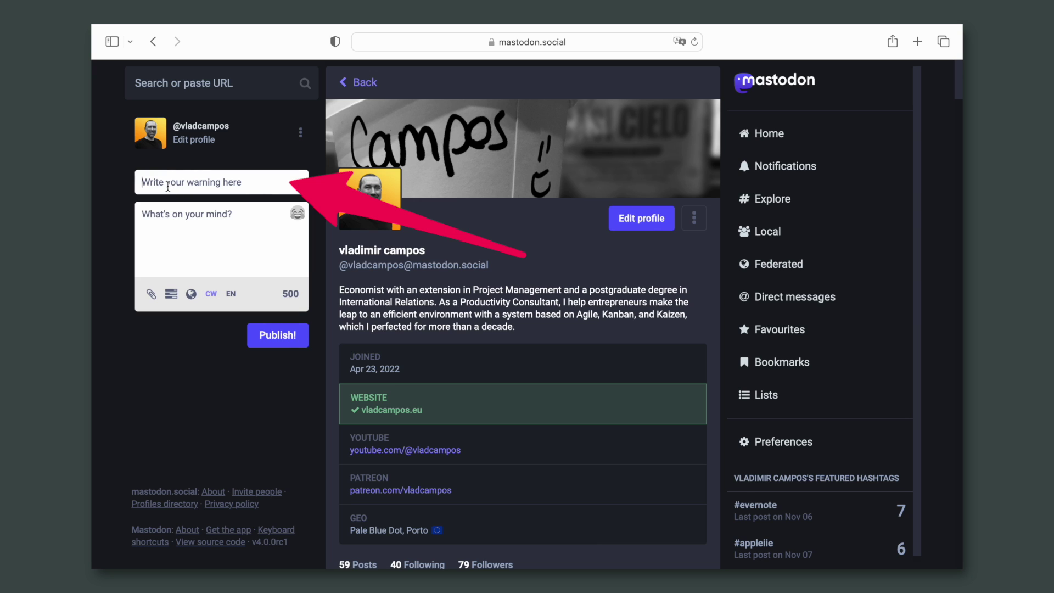
{"action": "type", "text": "Mastodon posting tutorial."}
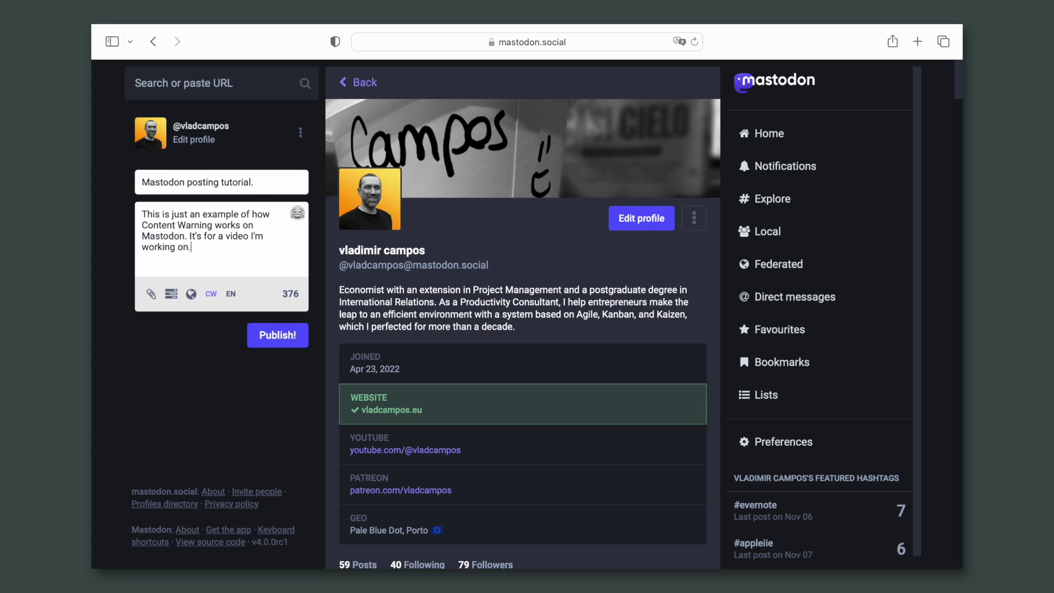
{"action": "left_click", "coordinate": [295, 339]}
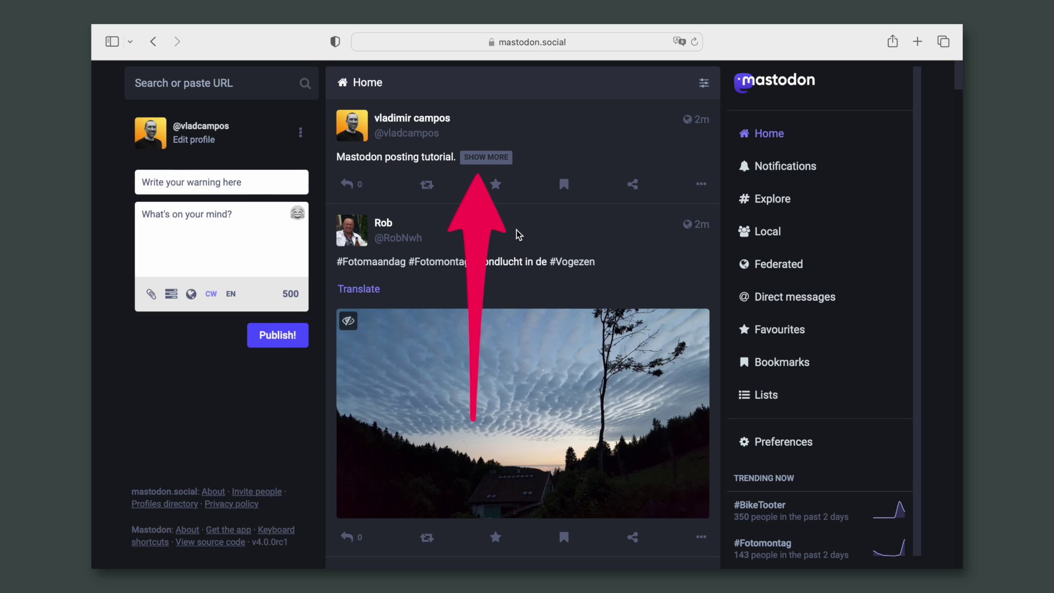
{"action": "left_click", "coordinate": [502, 163]}
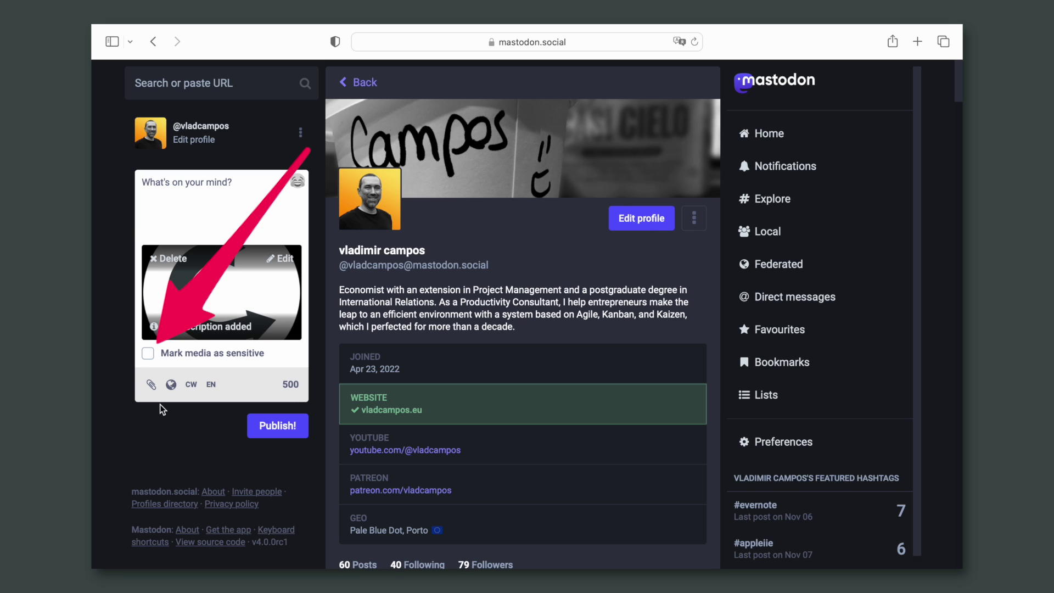
Publish the 'My logo.' post with its image marked sensitive, then reveal the image
{"action": "left_click", "coordinate": [147, 354]}
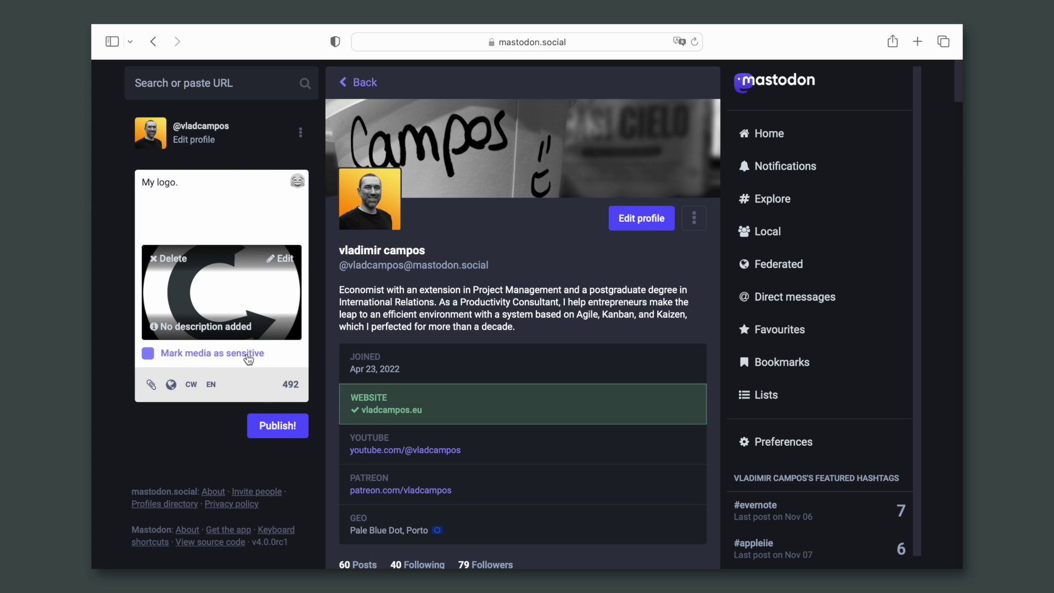
{"action": "left_click", "coordinate": [278, 424]}
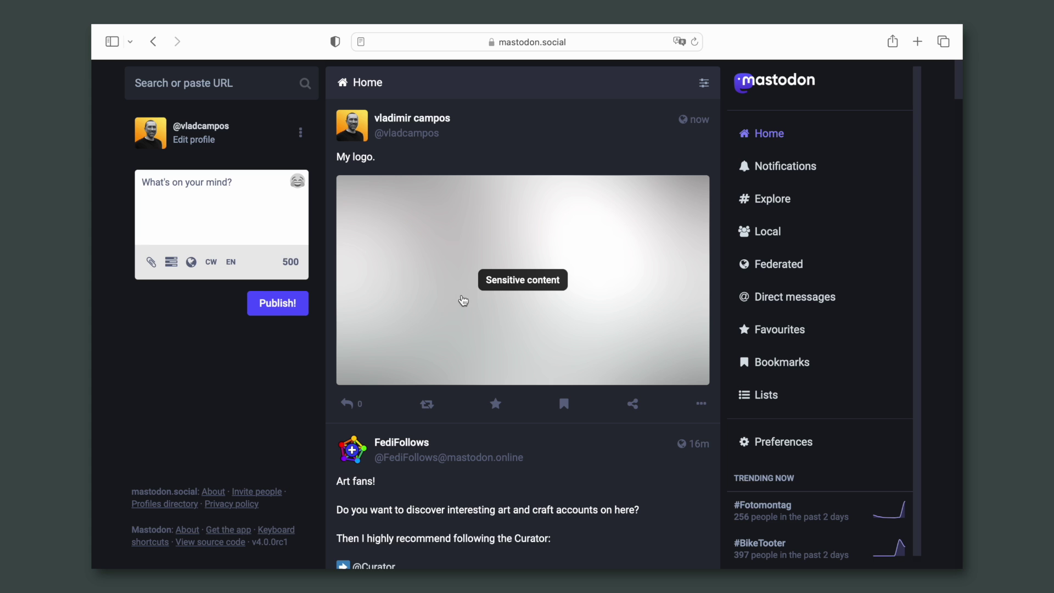
{"action": "left_click", "coordinate": [498, 284]}
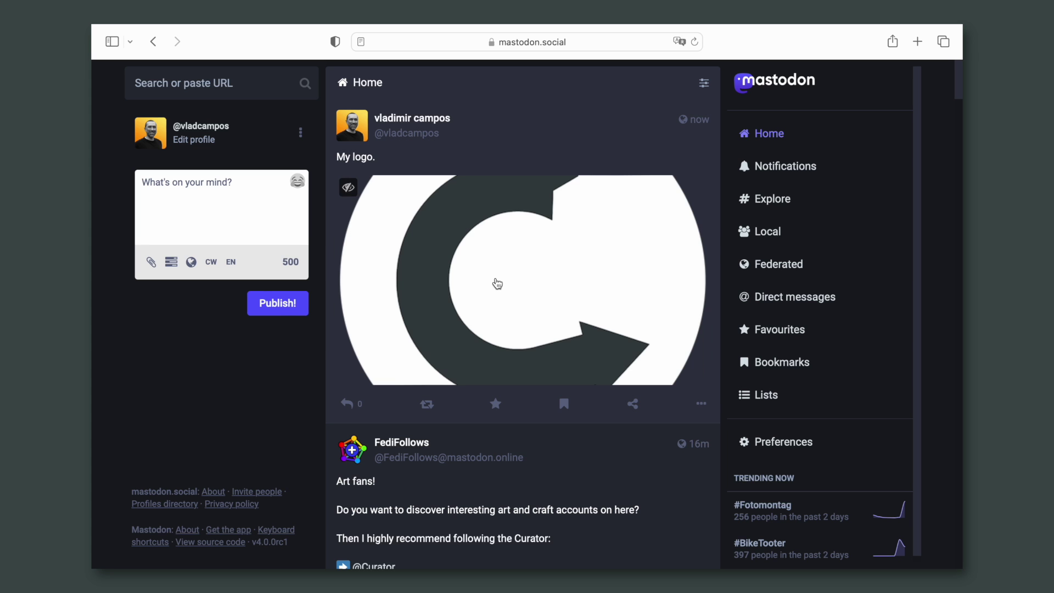